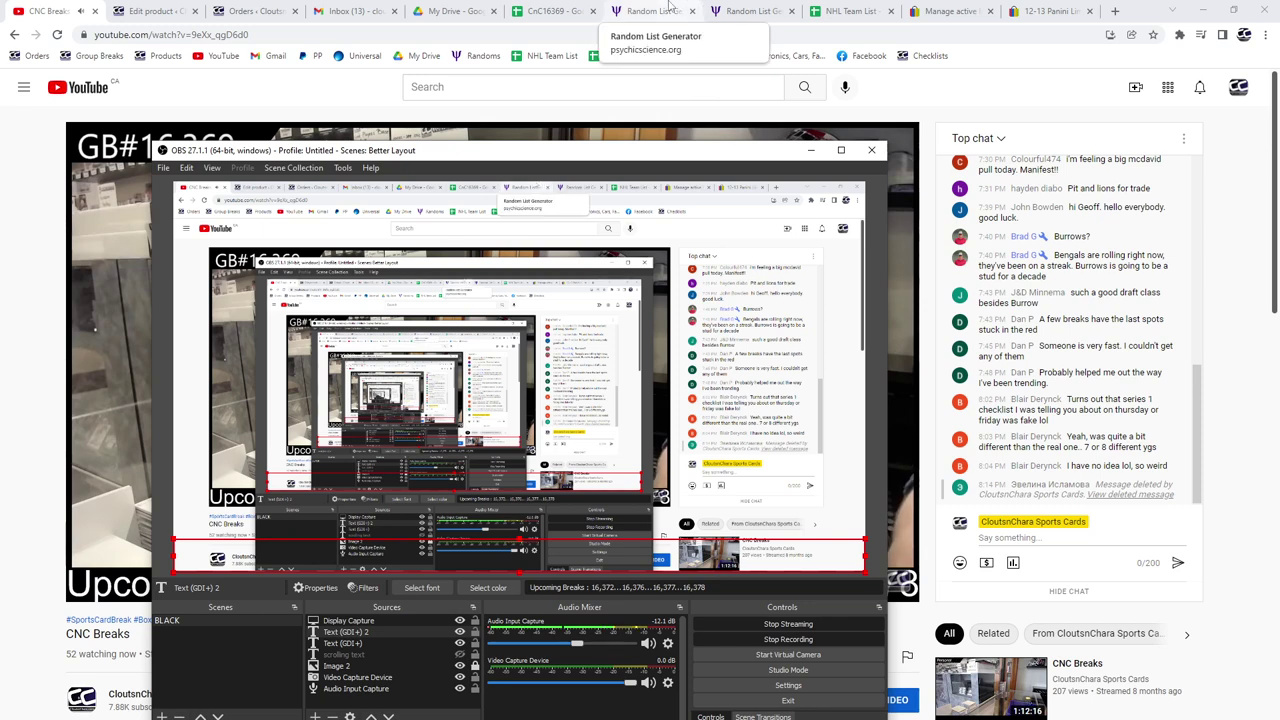
# - Reshuffle the participant spot list four times in Random List Generator
pyautogui.click(669, 10)
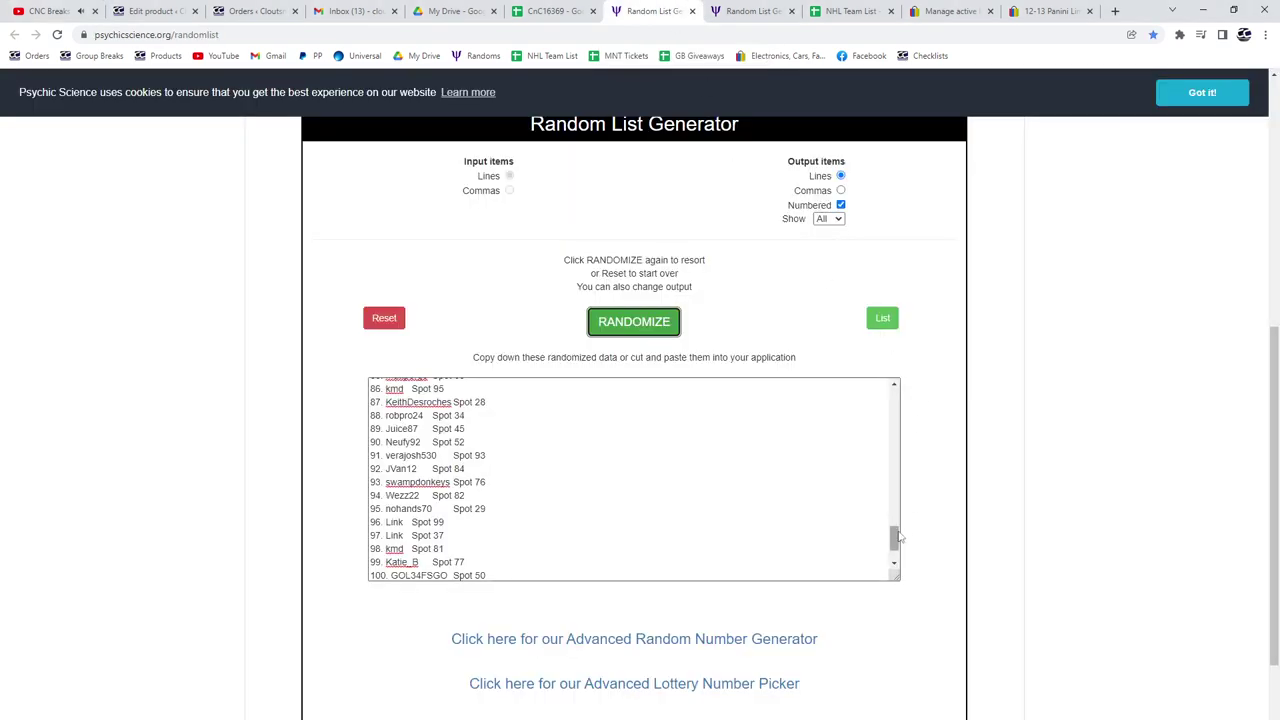
pyautogui.scroll(-2, 897, 537)
pyautogui.click(634, 321)
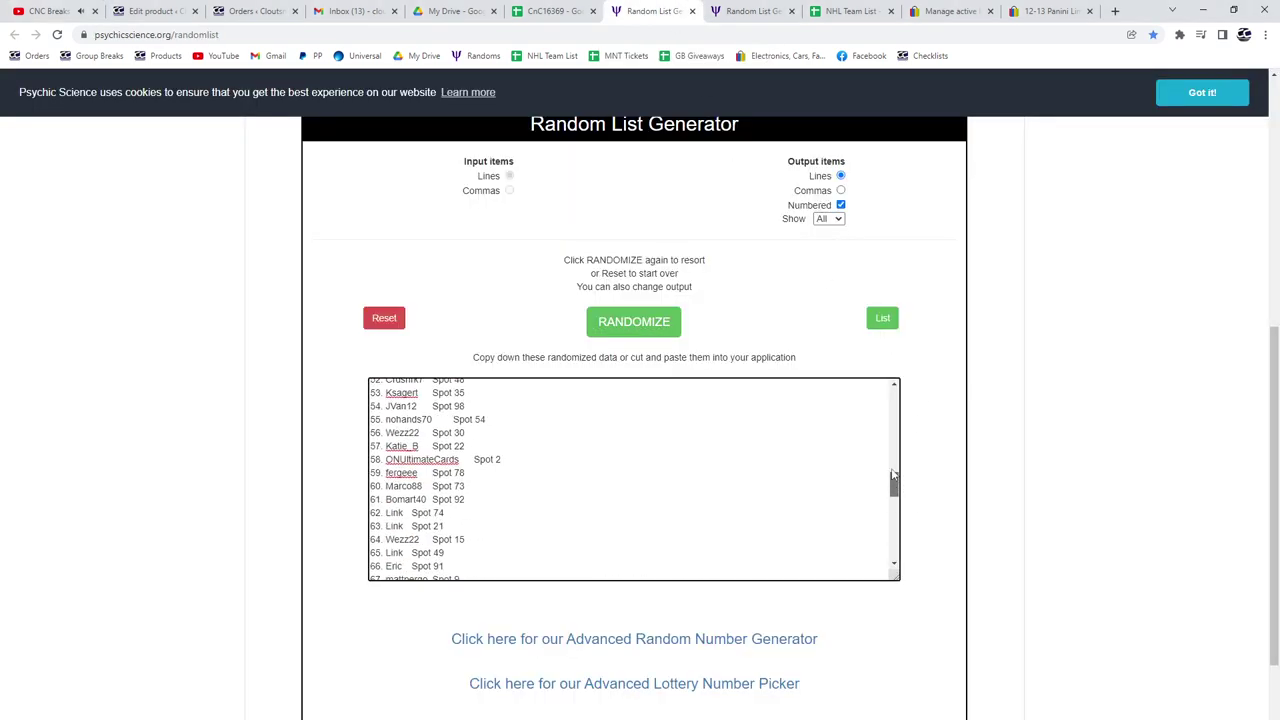
pyautogui.click(668, 328)
pyautogui.click(610, 321)
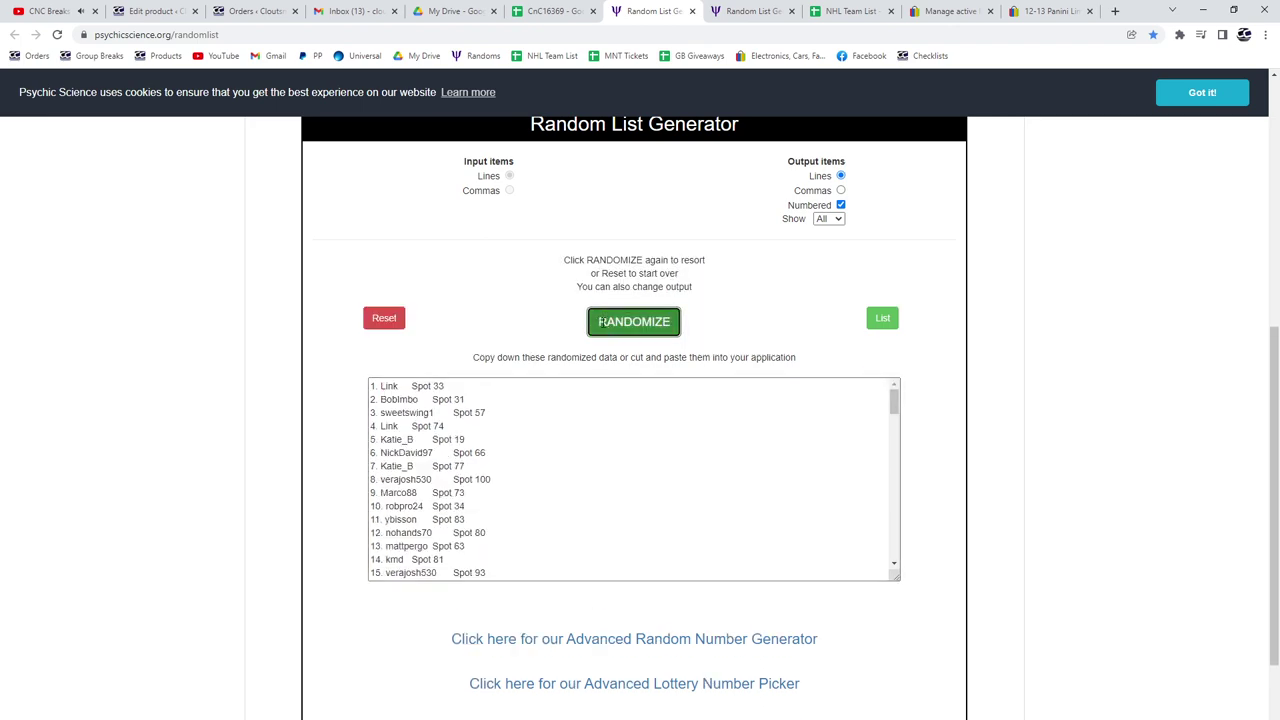
pyautogui.click(603, 321)
# - Copy the randomized participant list into cell A1 (columns A–B) of the CnC16369 sheet
pyautogui.hotkey('alt', 'Tab')
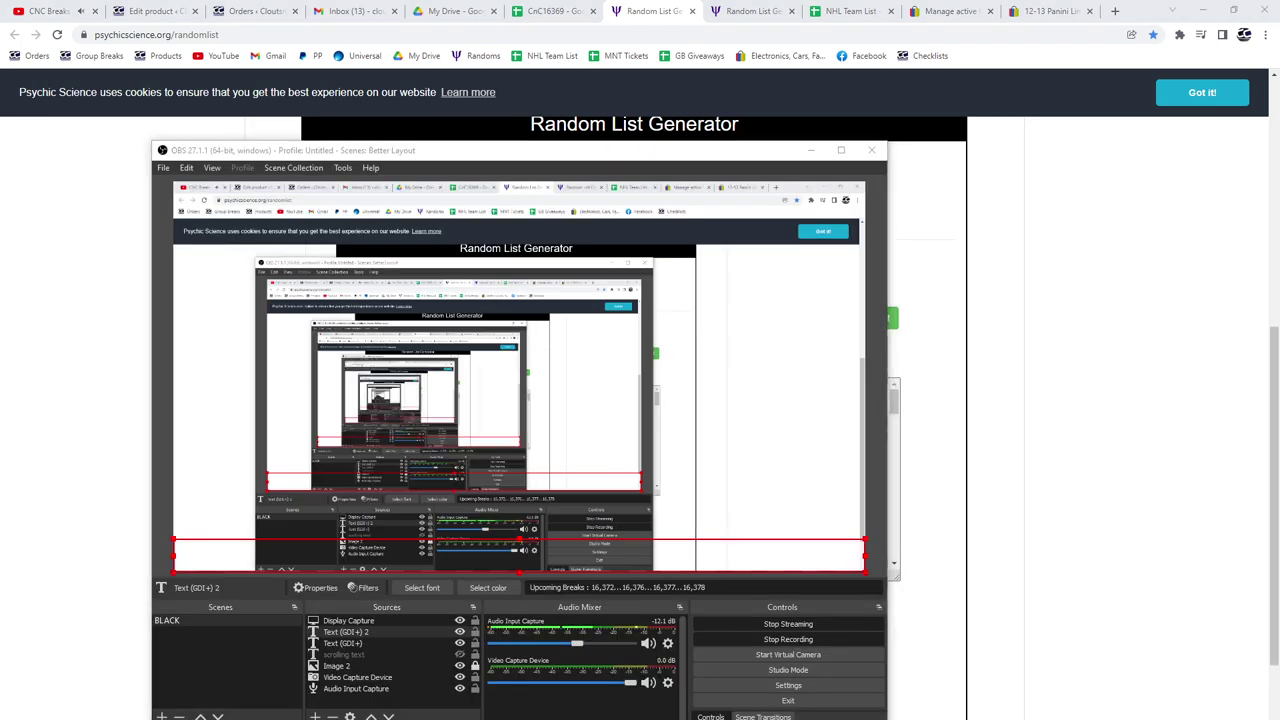
pyautogui.hotkey('alt', 'Tab')
pyautogui.scroll(-5, 511, 491)
pyautogui.moveTo(494, 517); pyautogui.dragTo(270, 250)
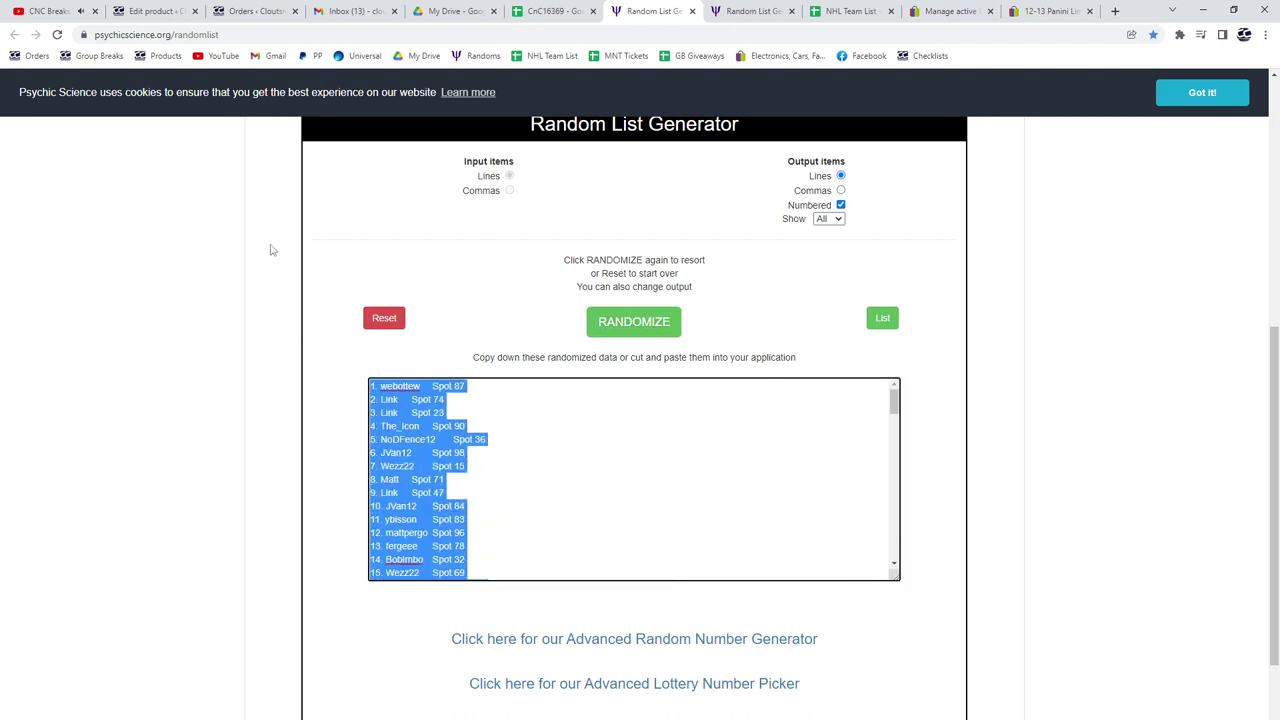
pyautogui.hotkey('ctrl', 'c')
pyautogui.click(530, 10)
pyautogui.hotkey('ctrl', 'v')
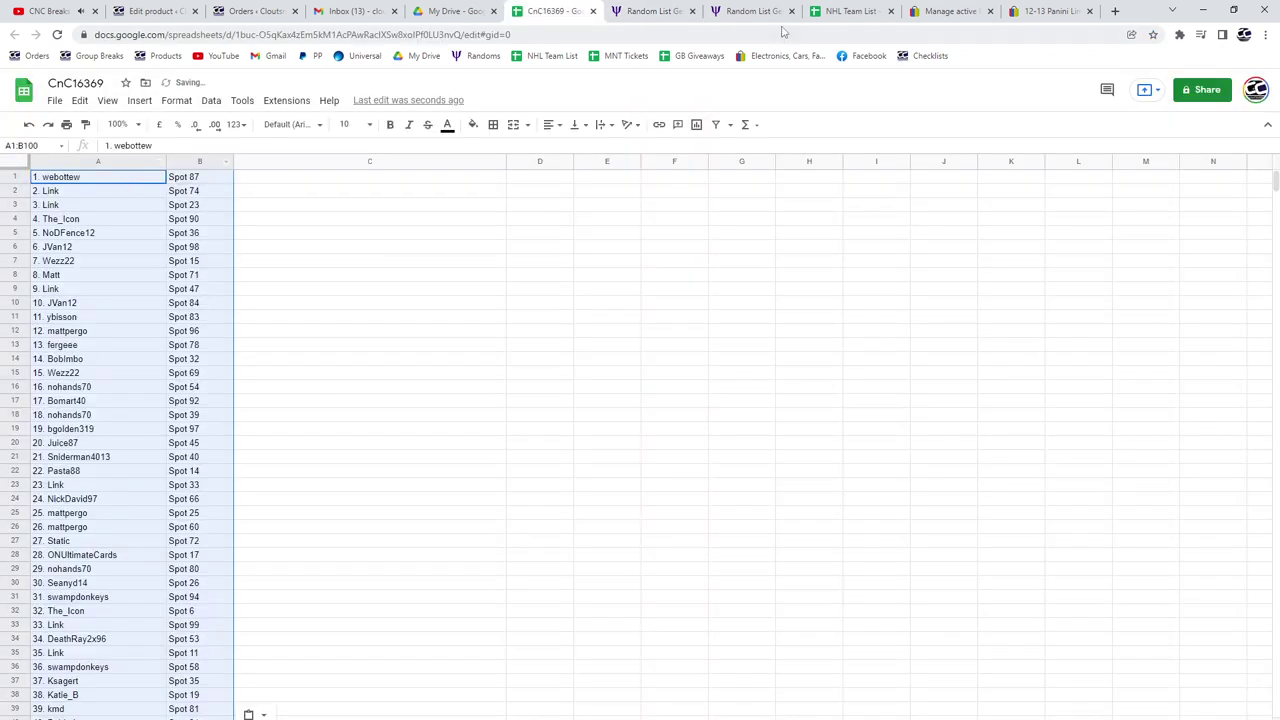
pyautogui.click(778, 11)
pyautogui.moveTo(1049, 455)
pyautogui.mouseDown()
pyautogui.moveTo(1063, 661)
pyautogui.moveTo(1050, 440)
pyautogui.mouseUp()
# - Reshuffle the prize list three times and select its full 100-line result
pyautogui.click(640, 380)
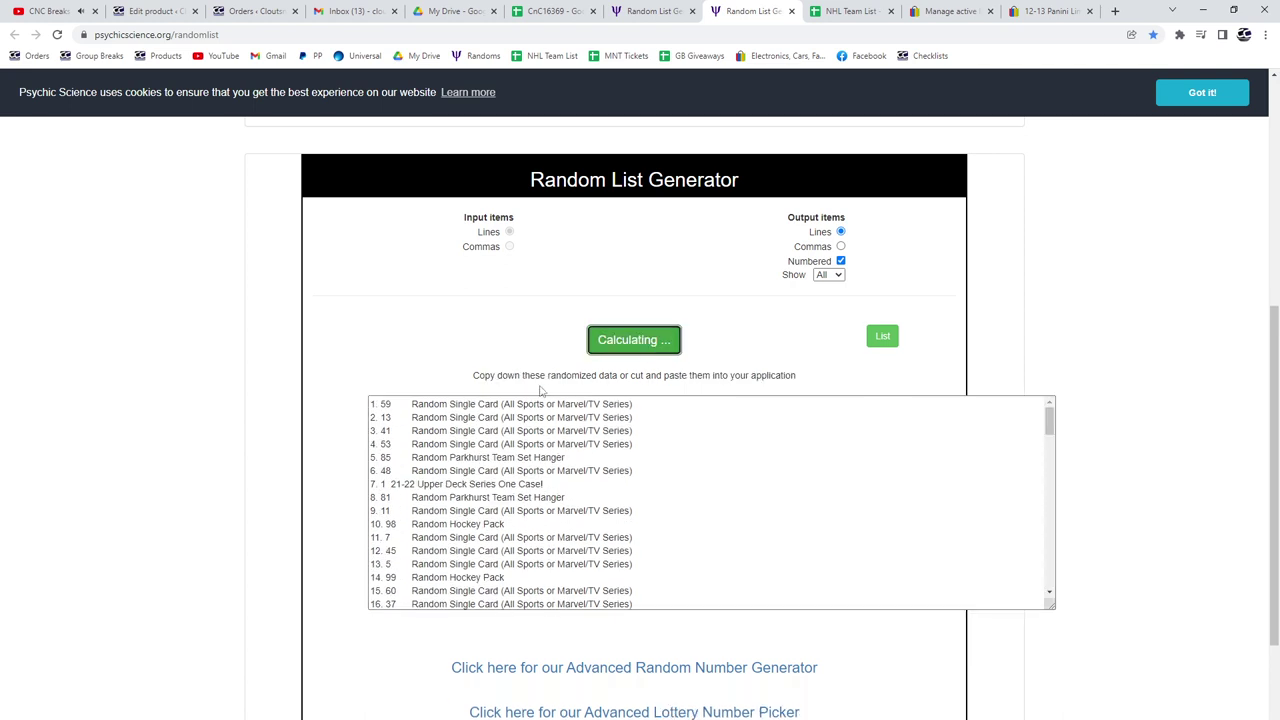
pyautogui.click(600, 380)
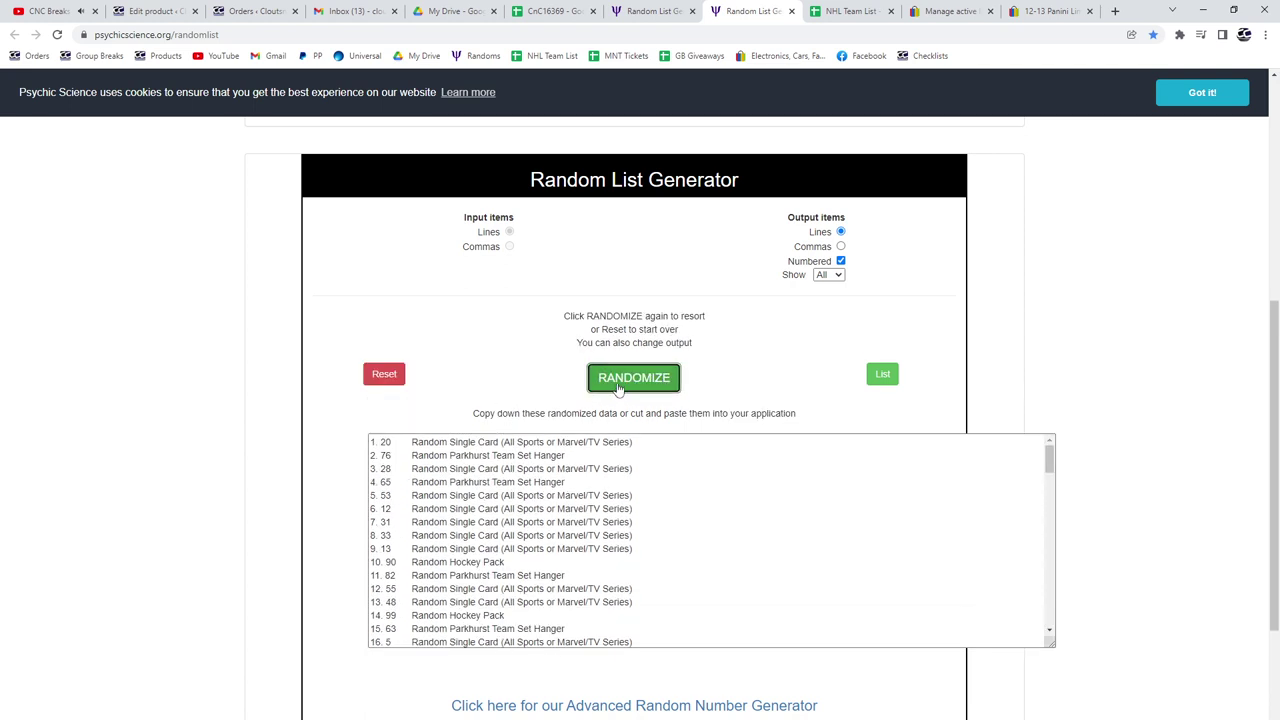
pyautogui.click(618, 389)
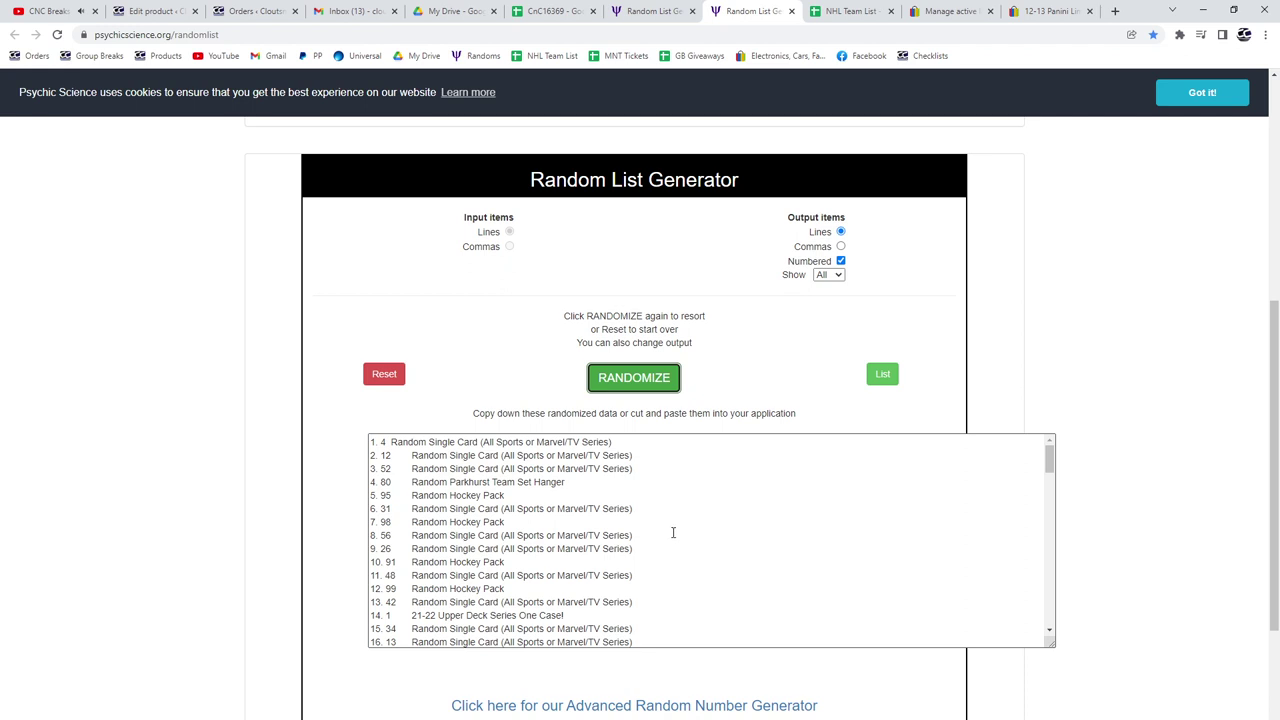
pyautogui.scroll(-8, 673, 532)
pyautogui.scroll(-3, 673, 532)
pyautogui.moveTo(640, 588)
pyautogui.mouseDown()
pyautogui.moveTo(392, 413)
pyautogui.moveTo(381, 391)
pyautogui.mouseUp()
pyautogui.scroll(-7, 432, 515)
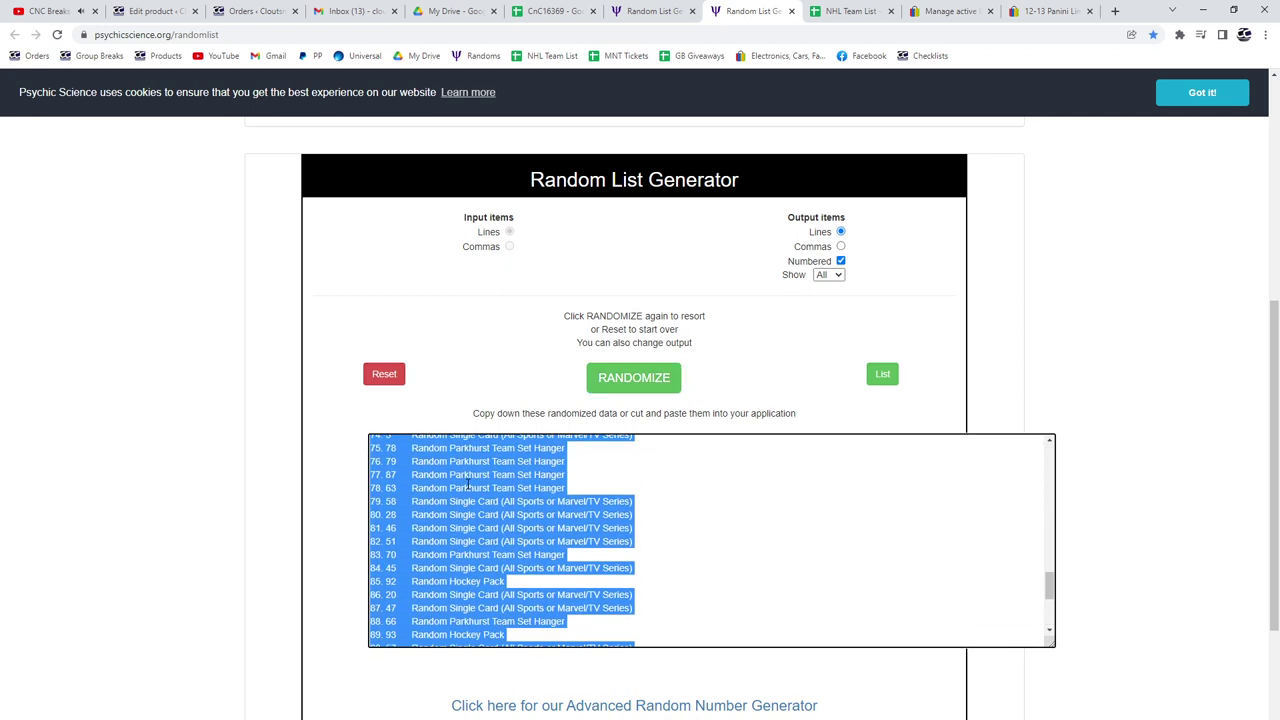
pyautogui.scroll(-3, 432, 515)
pyautogui.moveTo(638, 583); pyautogui.dragTo(227, 330)
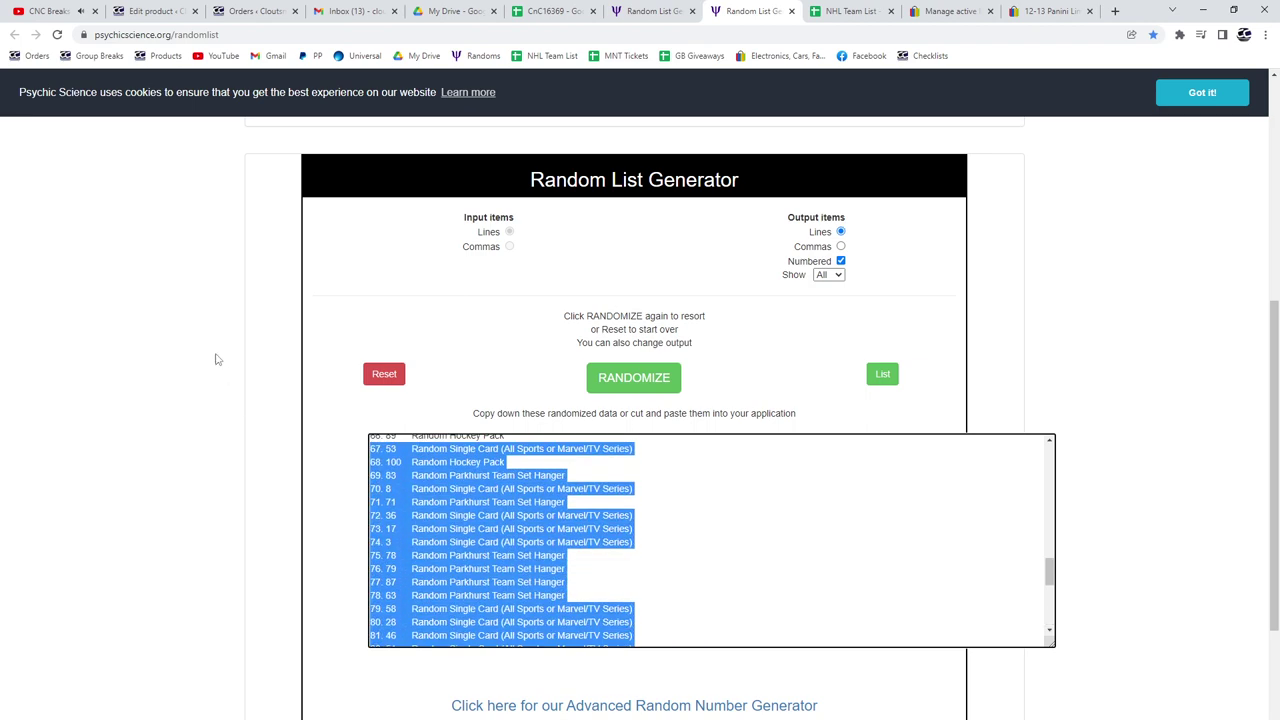
# - Paste the prizes at C1, autofit column C and widen column D for full prize names
pyautogui.click(555, 12)
pyautogui.click(302, 180)
pyautogui.hotkey('ctrl', 'v')
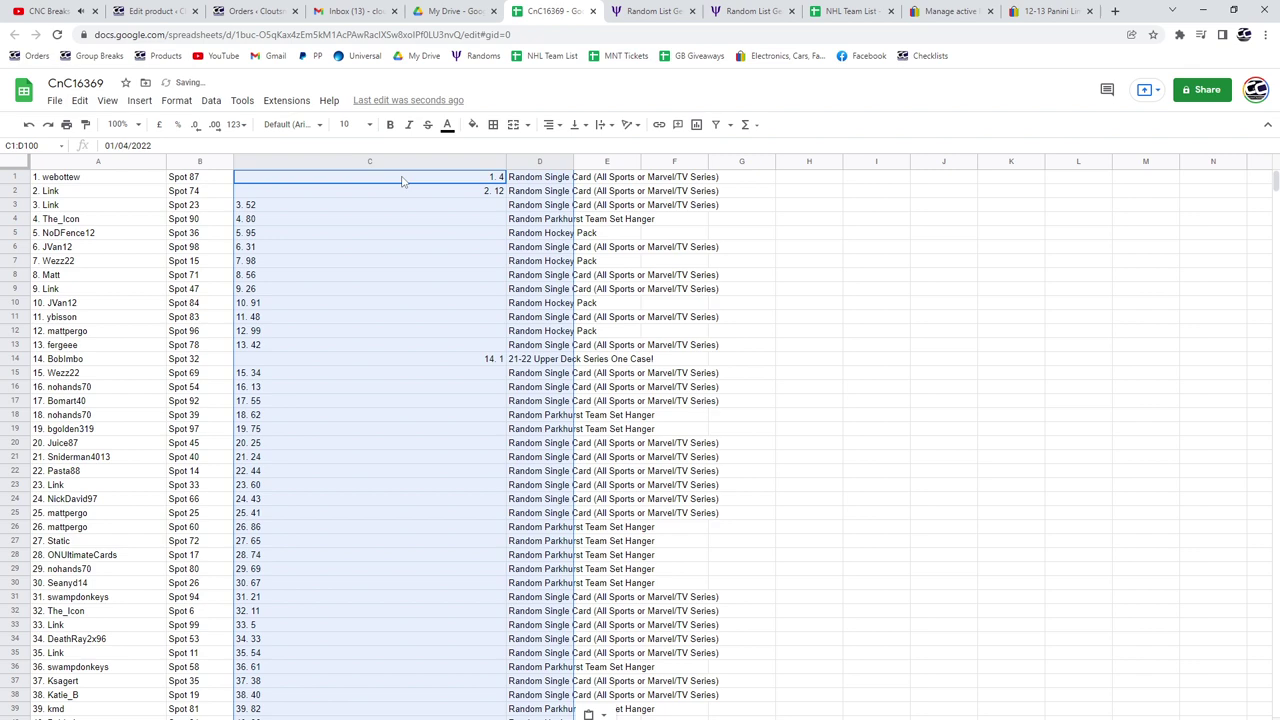
pyautogui.doubleClick(506, 160)
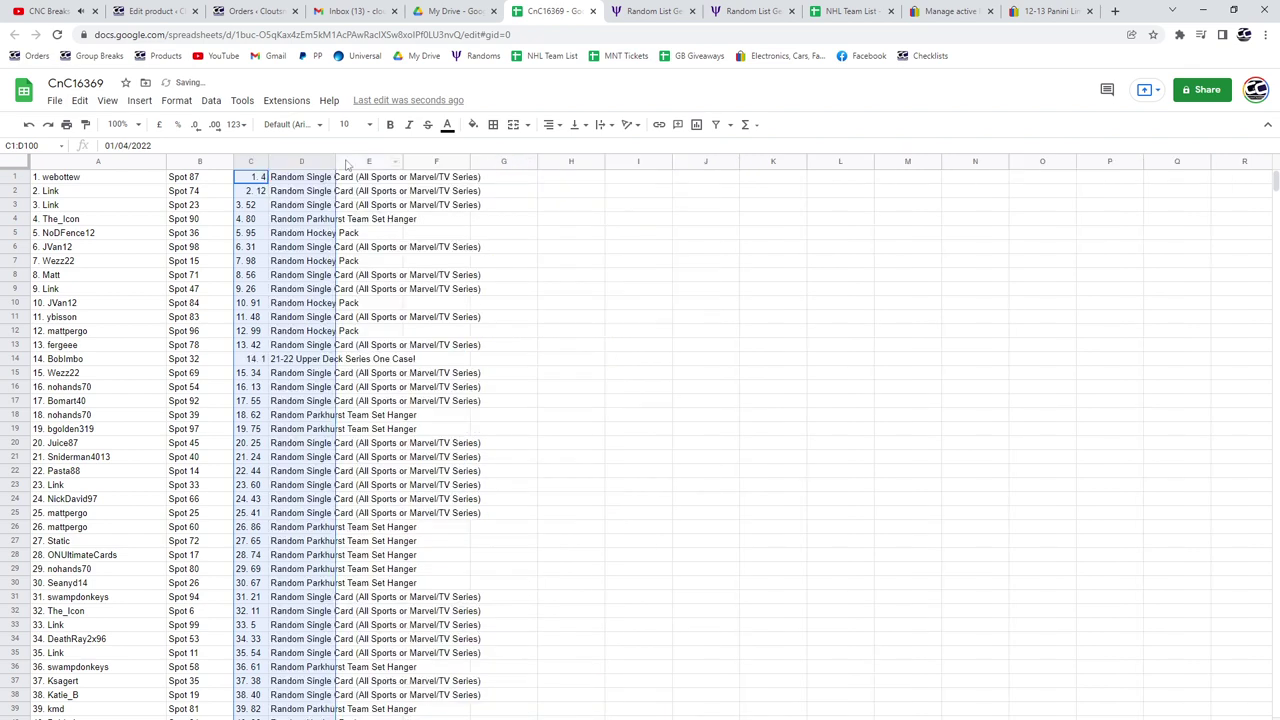
pyautogui.moveTo(336, 160); pyautogui.dragTo(570, 162)
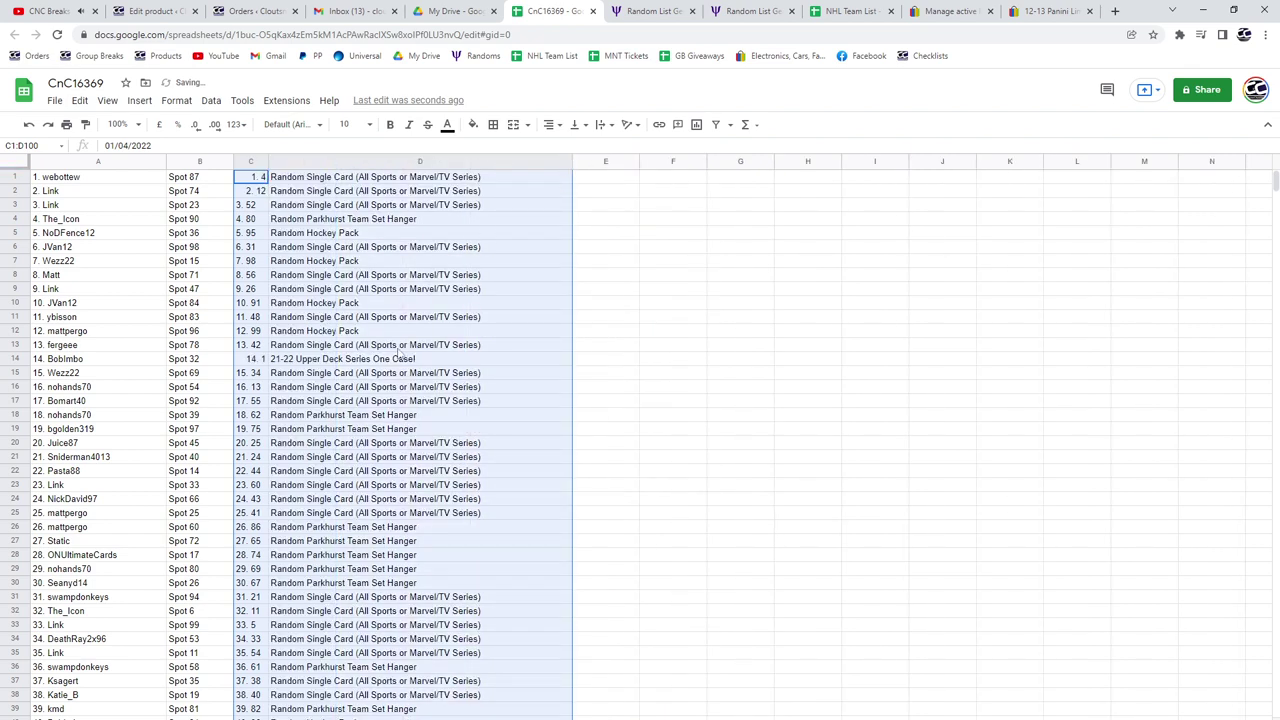
pyautogui.moveTo(400, 358); pyautogui.dragTo(152, 367)
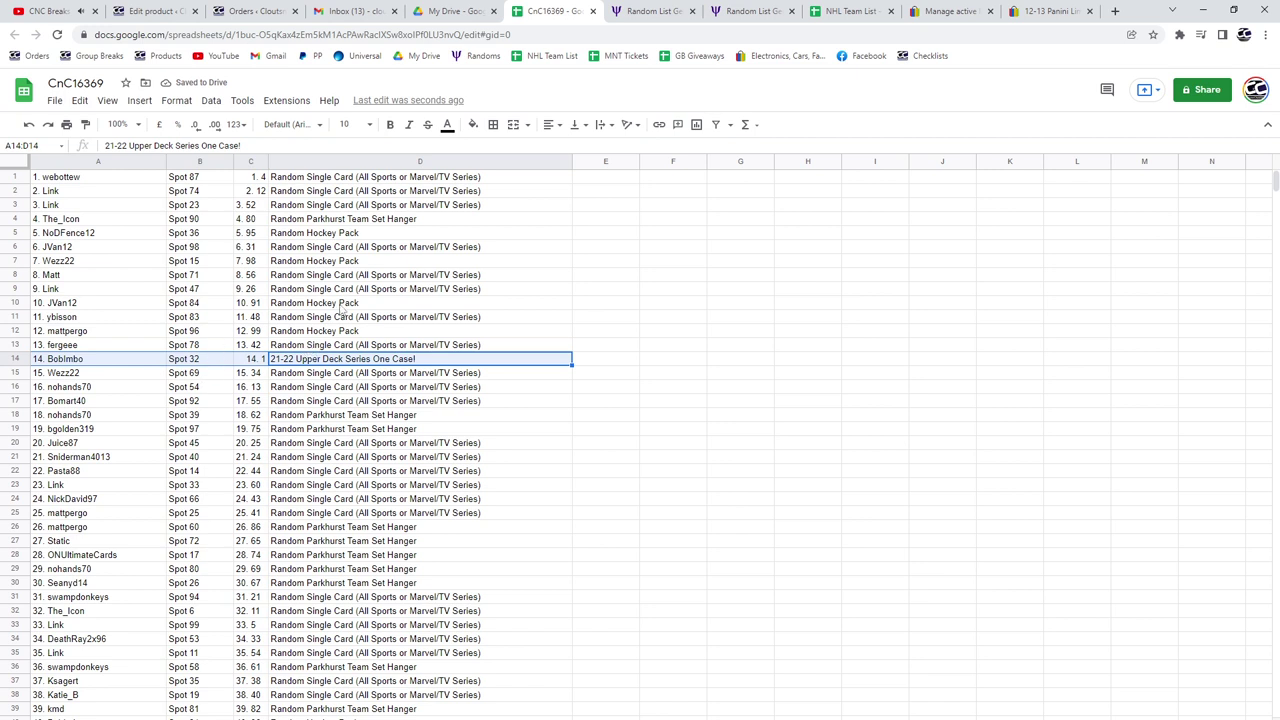
# - Bold A14:D14, Spot 32's row with the 21-22 Upper Deck Series One Case
pyautogui.click(390, 125)
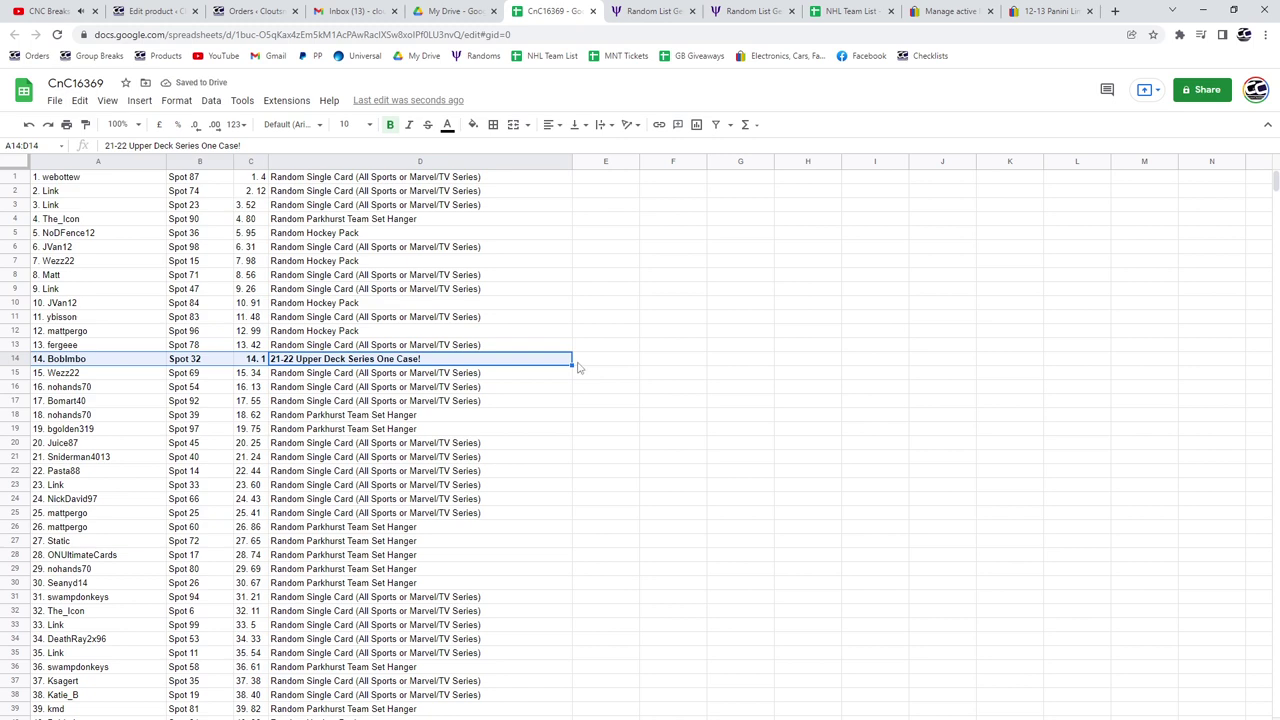
pyautogui.scroll(-2, 577, 368)
pyautogui.scroll(-3, 577, 368)
pyautogui.scroll(-1, 577, 368)
pyautogui.scroll(-2, 577, 368)
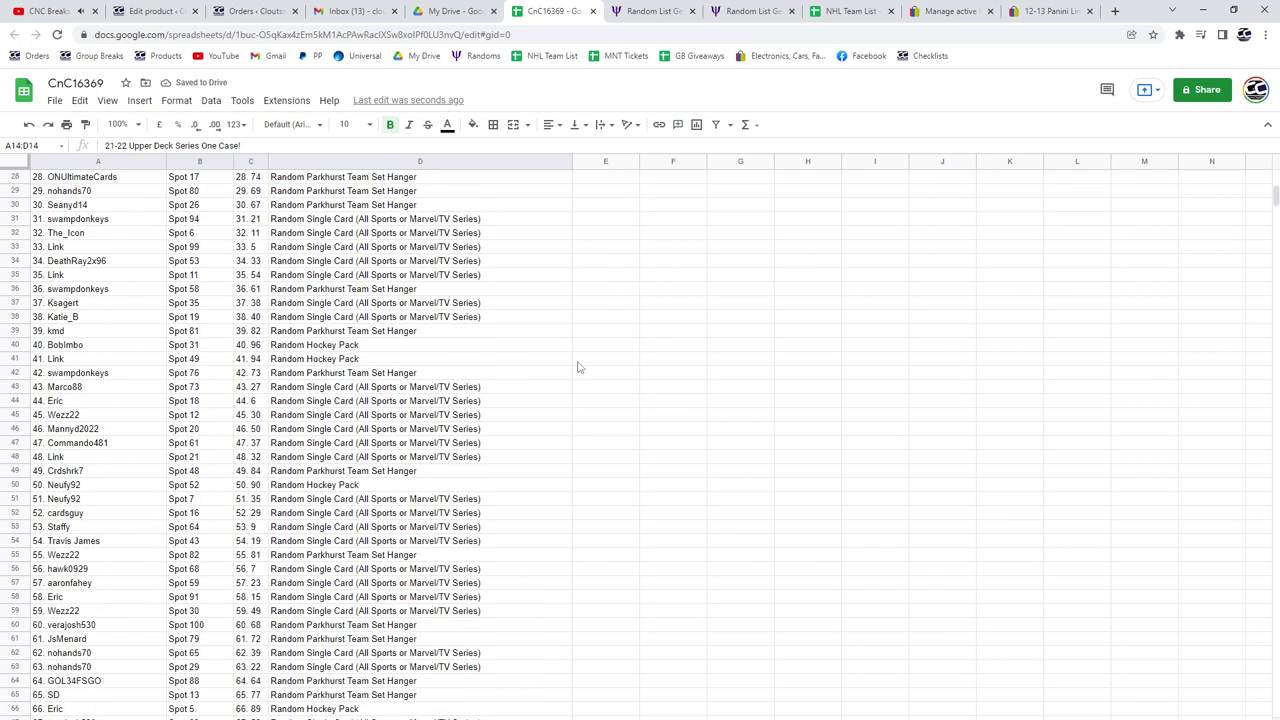
pyautogui.scroll(-3, 577, 368)
pyautogui.scroll(-1, 577, 368)
pyautogui.scroll(-2, 577, 368)
pyautogui.scroll(-1, 577, 368)
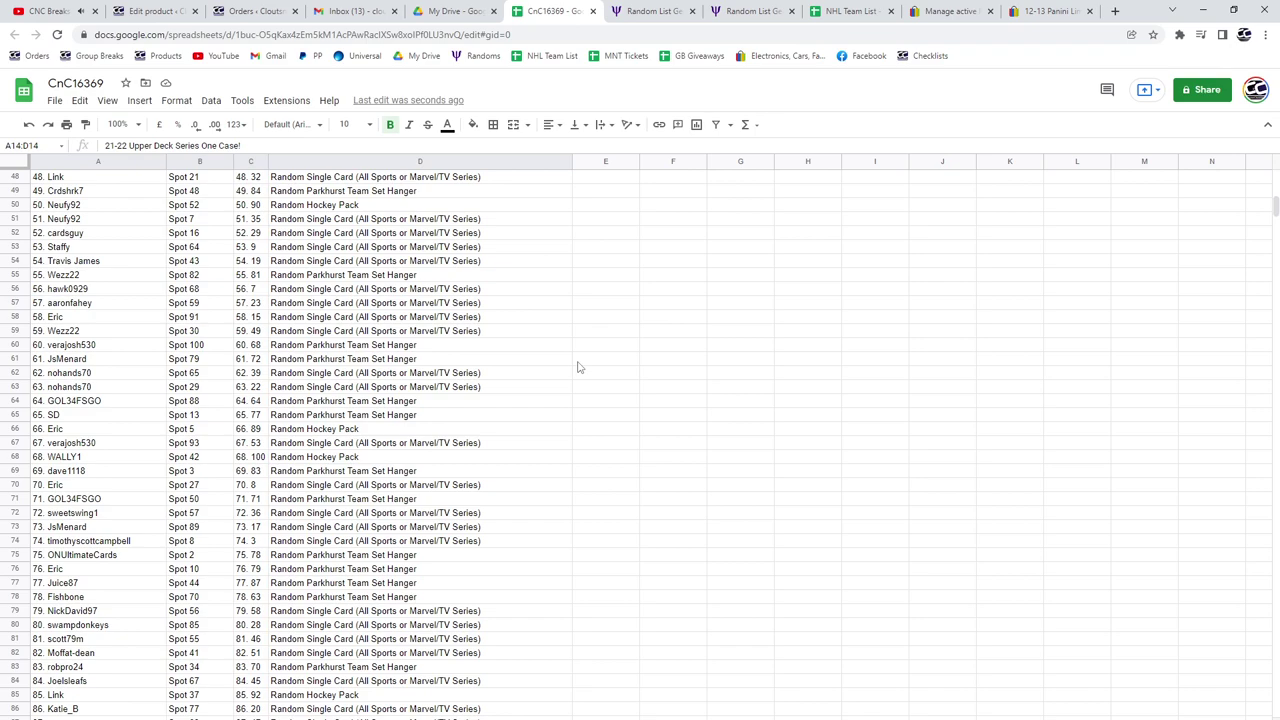
pyautogui.scroll(-2, 577, 368)
pyautogui.scroll(-2, 577, 368)
pyautogui.scroll(-3, 576, 371)
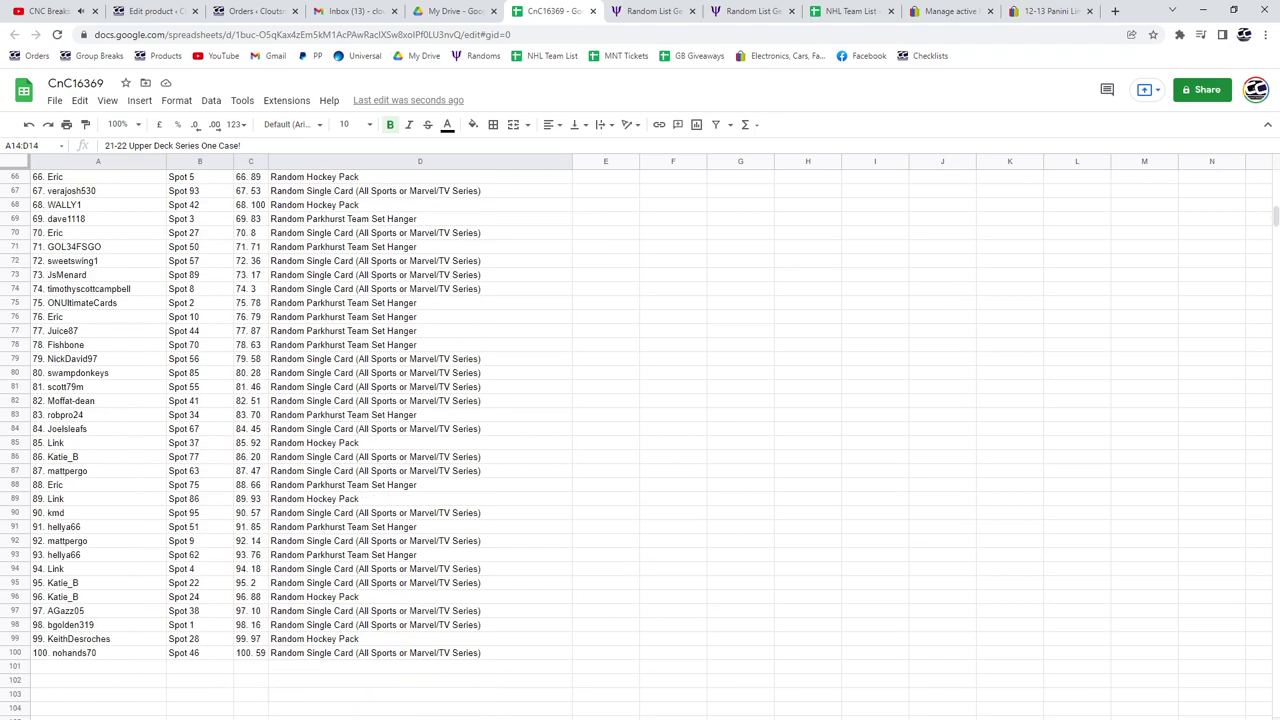
pyautogui.scroll(20, 428, 632)
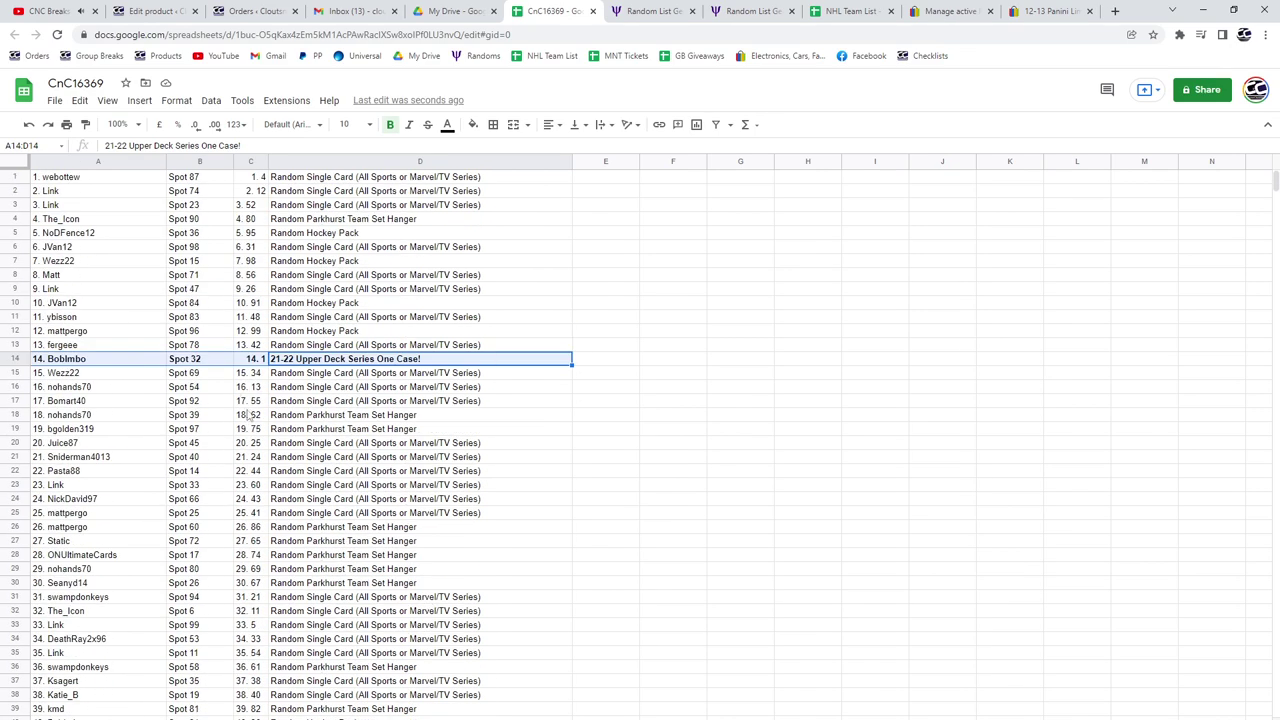